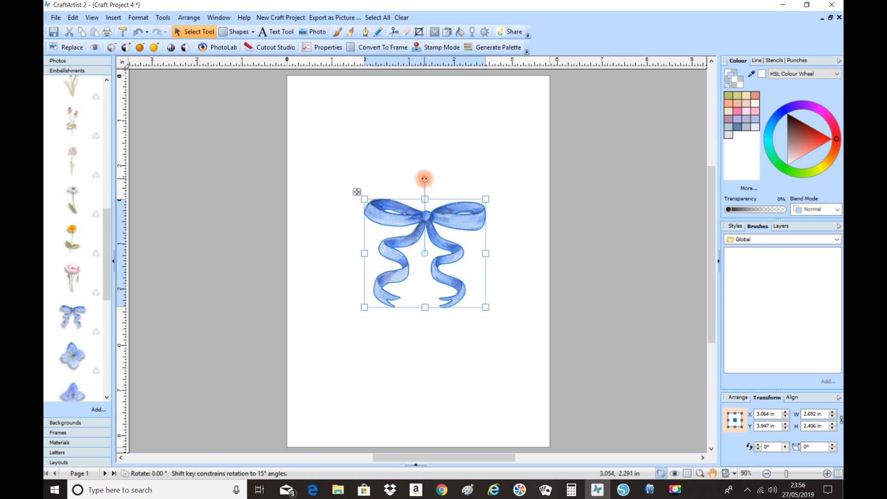
Move the bow's centre of rotation straight down below the bow and shrink the bow to about 1.02 × 0.91 in
{"action": "mouse_move", "coordinate": [424, 179]}
{"action": "left_mouse_down"}
{"action": "mouse_move", "coordinate": [388, 180]}
{"action": "mouse_move", "coordinate": [448, 169]}
{"action": "mouse_move", "coordinate": [423, 165]}
{"action": "left_mouse_up"}
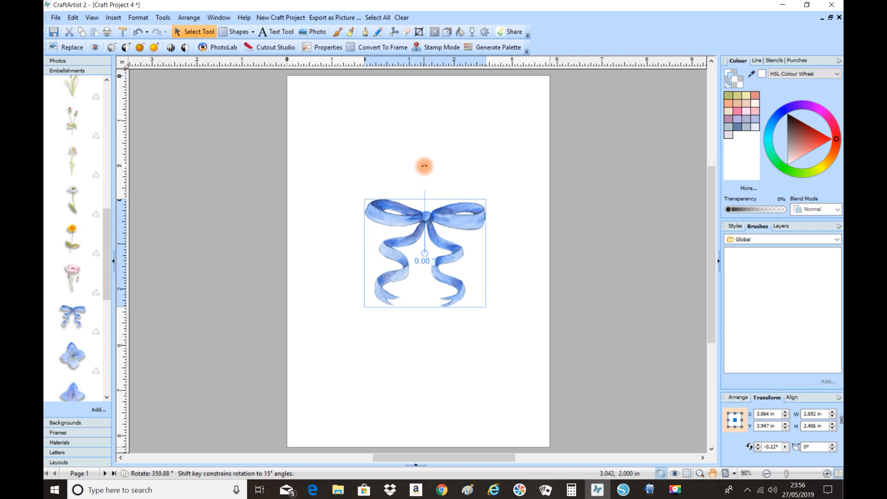
{"action": "left_click_drag", "start_coordinate": [424, 165], "coordinate": [424, 166]}
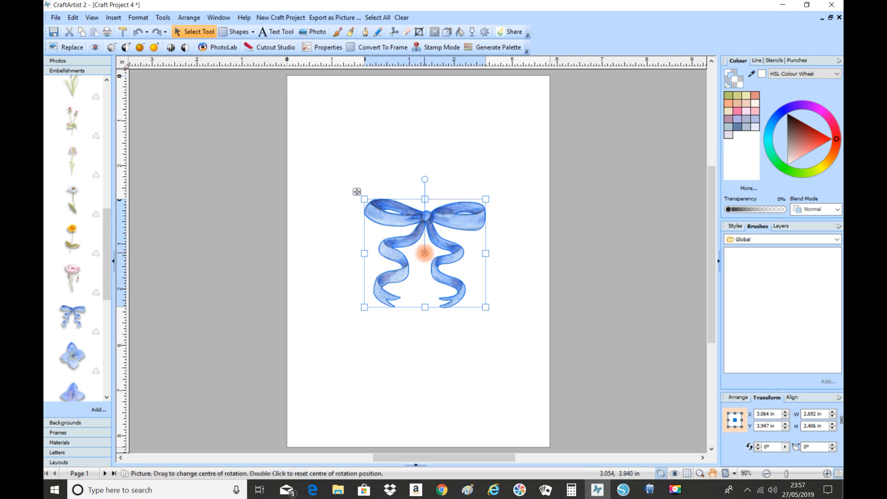
{"action": "left_click_drag", "start_coordinate": [425, 253], "coordinate": [423, 368]}
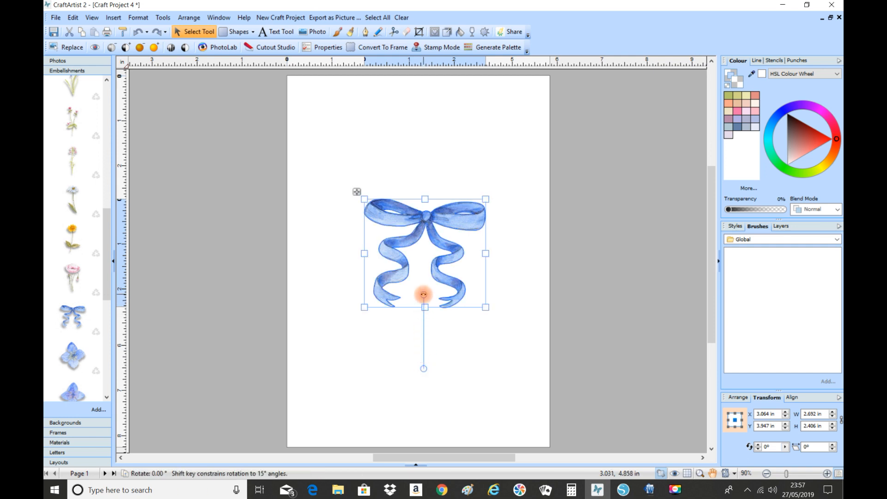
{"action": "mouse_move", "coordinate": [423, 294]}
{"action": "left_mouse_down"}
{"action": "mouse_move", "coordinate": [340, 317]}
{"action": "mouse_move", "coordinate": [332, 376]}
{"action": "mouse_move", "coordinate": [394, 288]}
{"action": "mouse_move", "coordinate": [440, 283]}
{"action": "mouse_move", "coordinate": [503, 320]}
{"action": "mouse_move", "coordinate": [422, 293]}
{"action": "mouse_move", "coordinate": [349, 317]}
{"action": "mouse_move", "coordinate": [360, 292]}
{"action": "mouse_move", "coordinate": [420, 278]}
{"action": "left_mouse_up"}
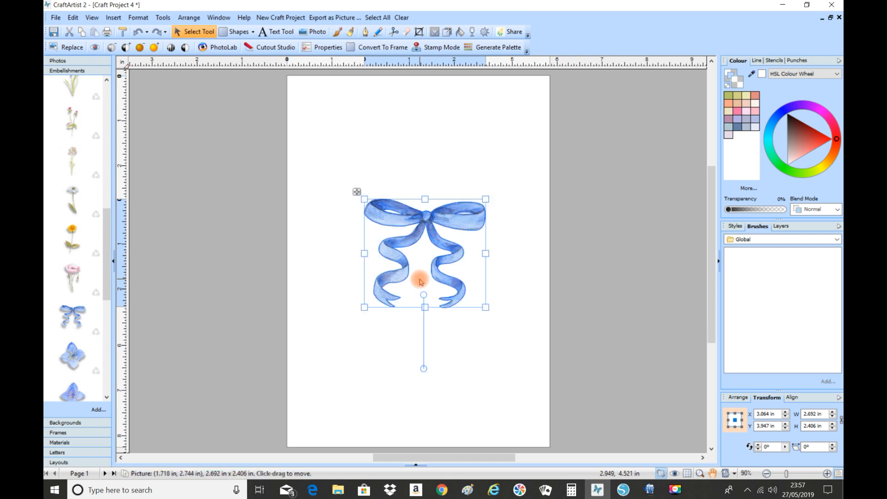
{"action": "left_click_drag", "start_coordinate": [364, 198], "coordinate": [417, 208]}
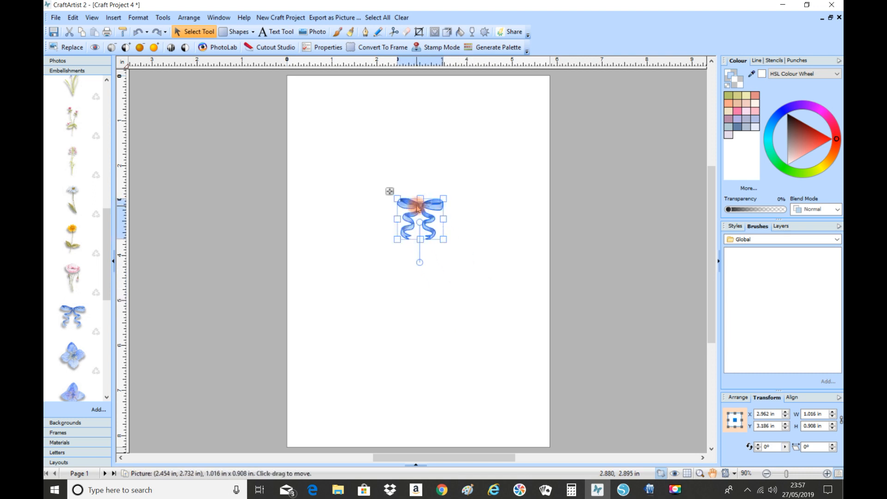
Transform the small bow with 24° rotation, 100% scale, 14 copies and zero X and Y offsets
{"action": "left_click", "coordinate": [162, 18]}
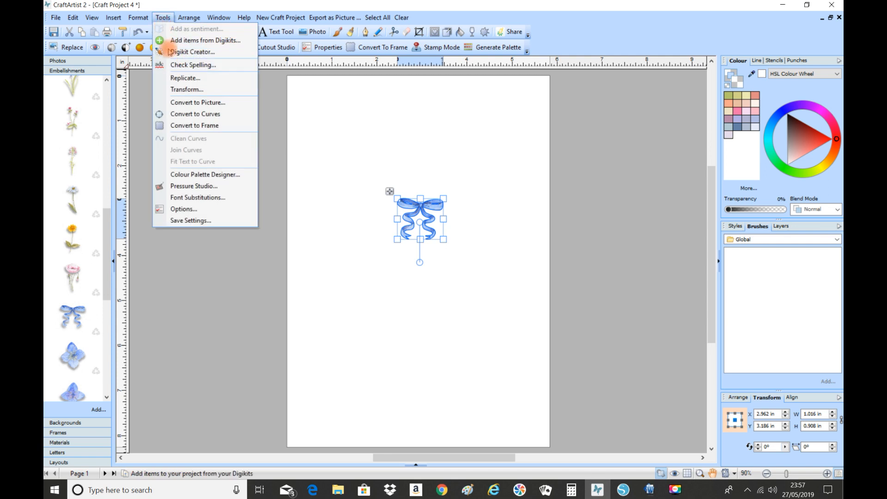
{"action": "left_click", "coordinate": [175, 90]}
{"action": "left_click_drag", "start_coordinate": [395, 171], "coordinate": [581, 146]}
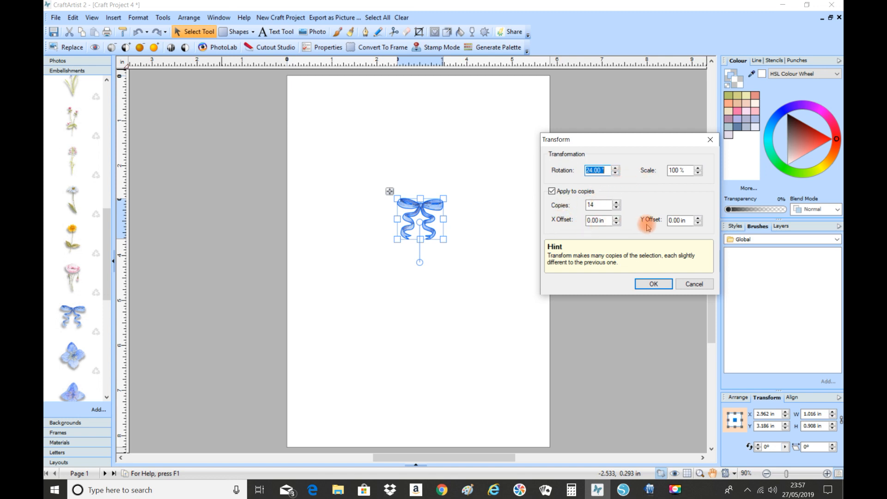
{"action": "left_click_drag", "start_coordinate": [616, 142], "coordinate": [654, 126]}
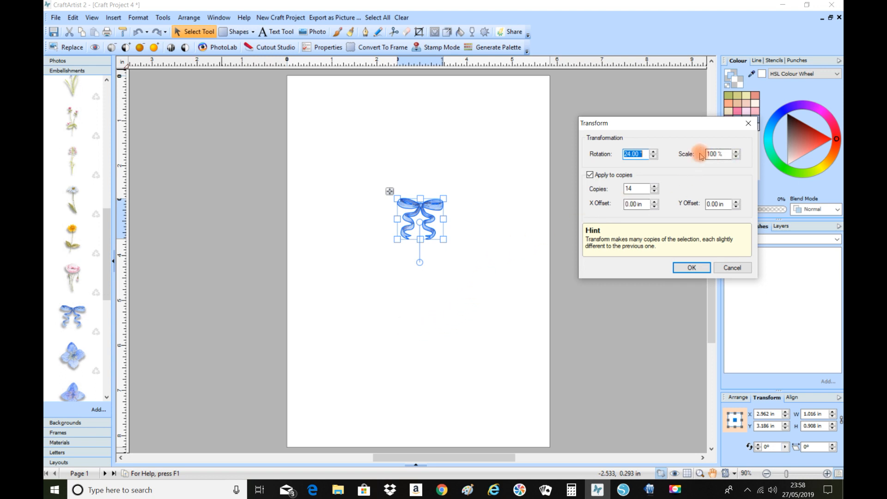
{"action": "left_click_drag", "start_coordinate": [673, 126], "coordinate": [650, 98]}
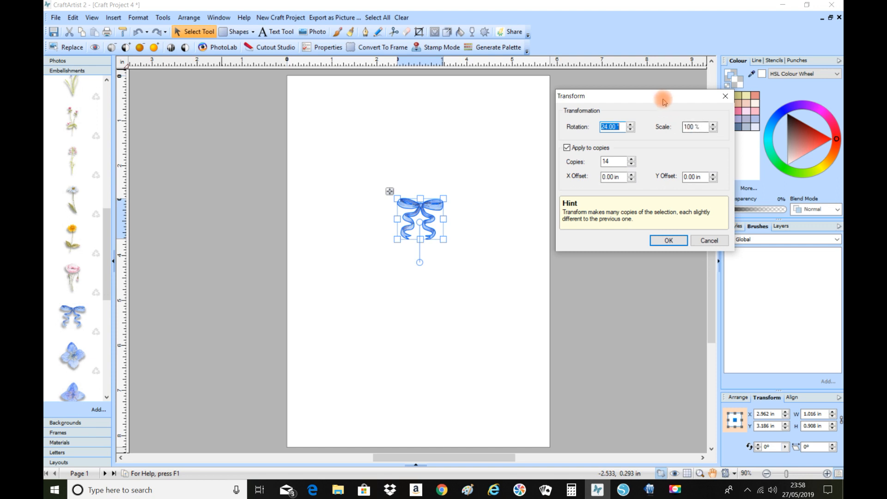
{"action": "left_click_drag", "start_coordinate": [663, 101], "coordinate": [680, 100]}
{"action": "left_click", "coordinate": [685, 240]}
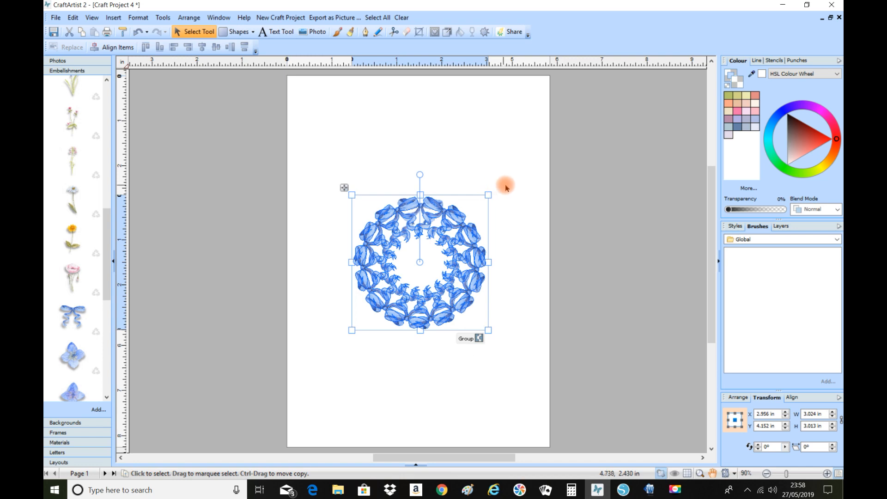
Group all the bows of the ring and move the group off the page to its upper left
{"action": "left_click_drag", "start_coordinate": [305, 148], "coordinate": [553, 380]}
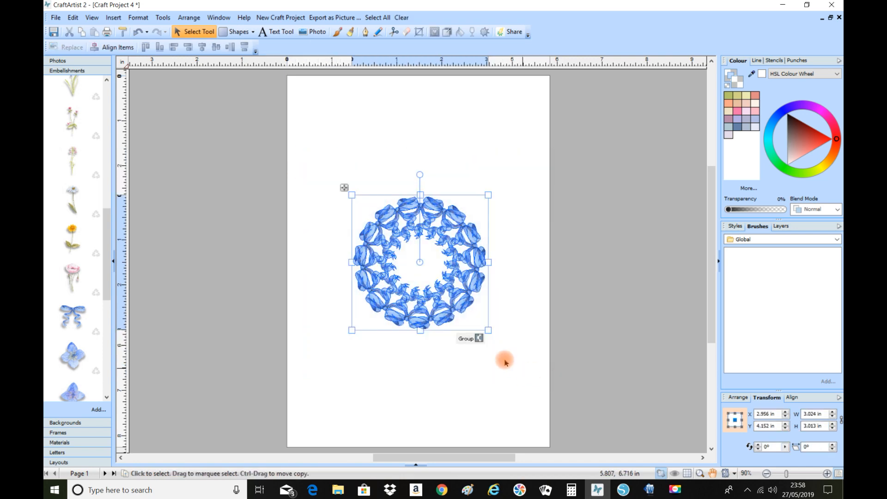
{"action": "left_click", "coordinate": [479, 340]}
{"action": "left_click_drag", "start_coordinate": [448, 318], "coordinate": [238, 210]}
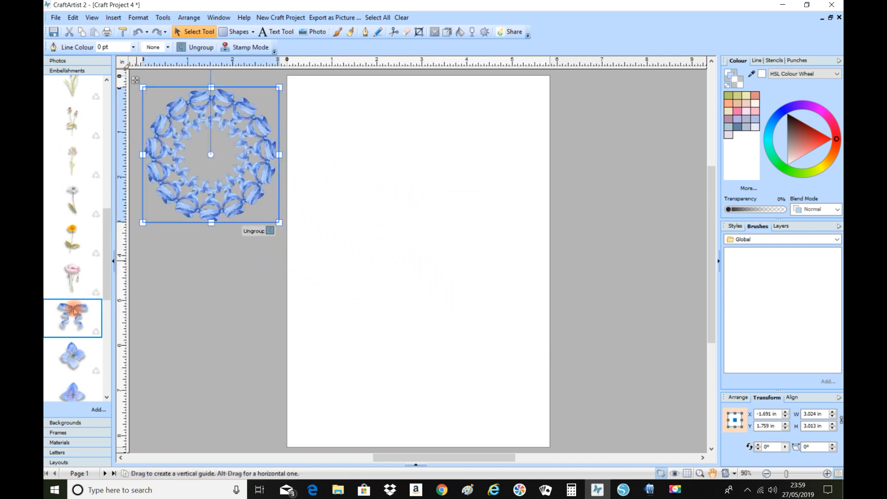
Add a new blue bow to the page and move its centre of rotation just above the bow
{"action": "left_click_drag", "start_coordinate": [284, 263], "coordinate": [420, 240]}
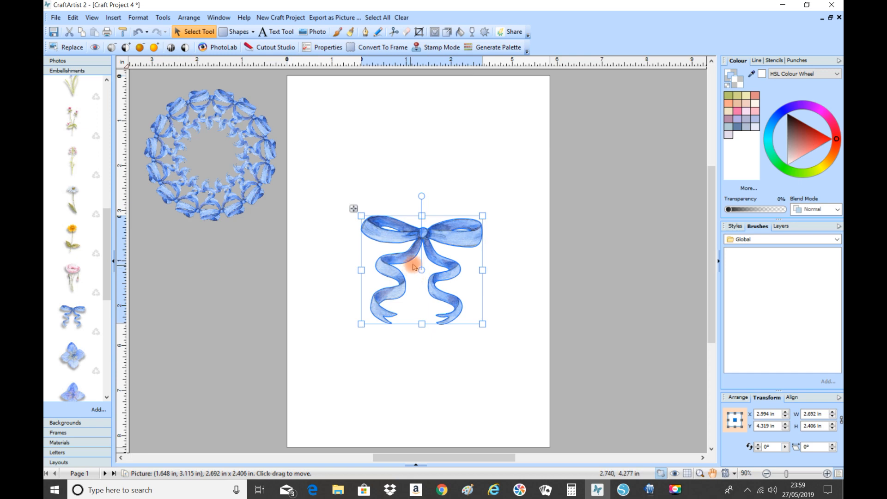
{"action": "mouse_move", "coordinate": [422, 270]}
{"action": "left_mouse_down"}
{"action": "mouse_move", "coordinate": [421, 193]}
{"action": "mouse_move", "coordinate": [423, 201]}
{"action": "left_mouse_up"}
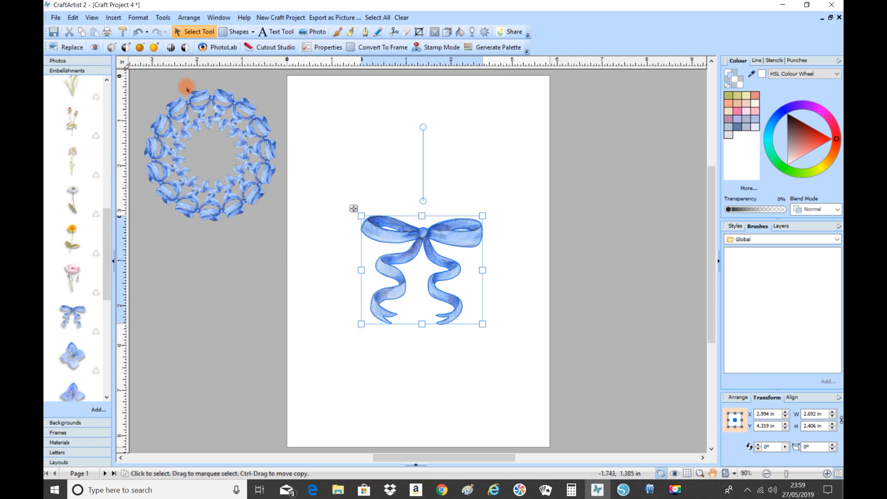
Transform the full-size bow with 24° rotation, 100% scale and 14 copies around its centre of rotation
{"action": "left_click", "coordinate": [163, 20]}
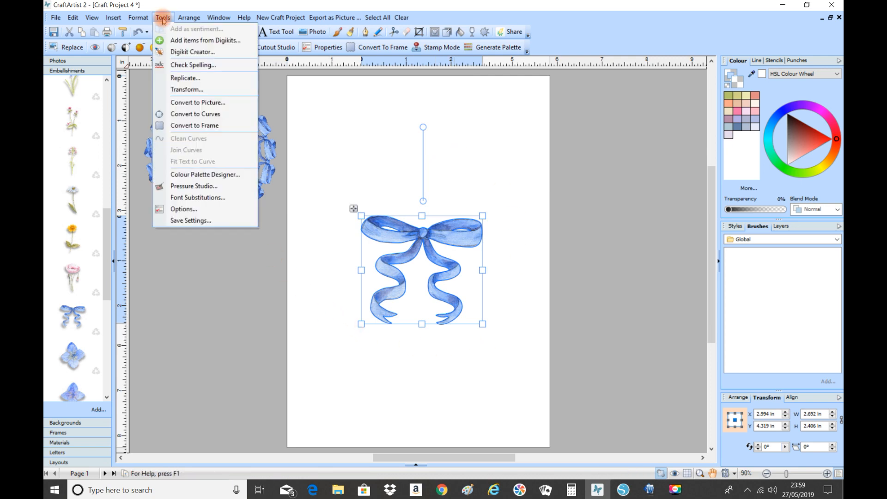
{"action": "left_click", "coordinate": [174, 90]}
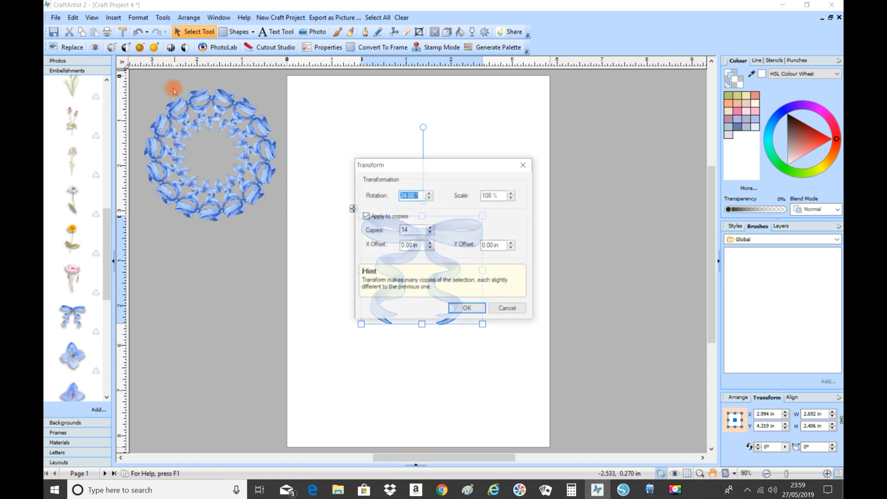
{"action": "left_click_drag", "start_coordinate": [395, 168], "coordinate": [594, 121]}
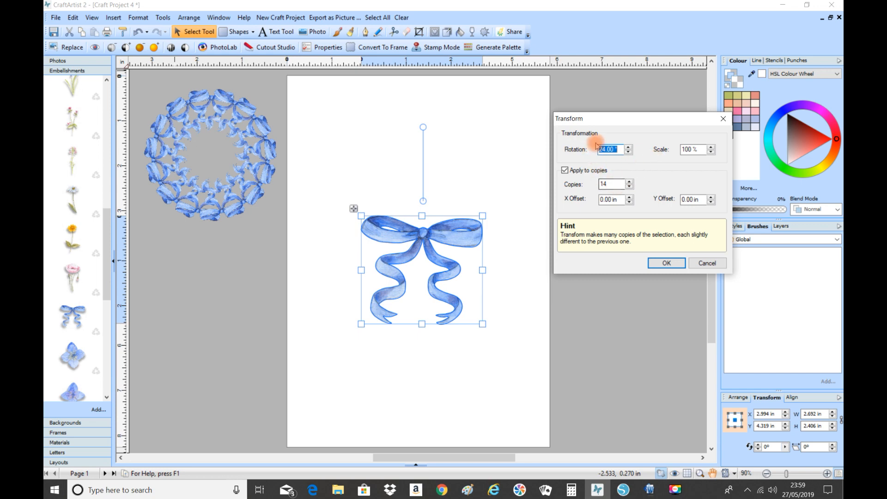
{"action": "left_click", "coordinate": [674, 266]}
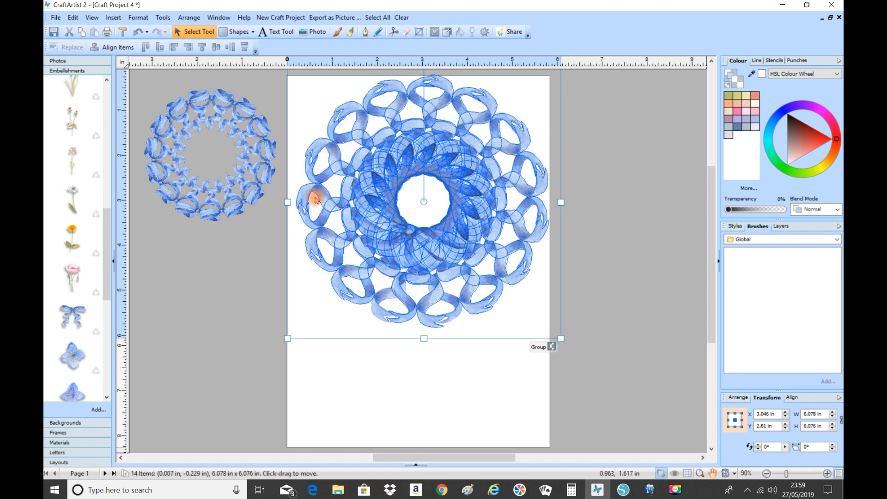
{"action": "left_click", "coordinate": [640, 314]}
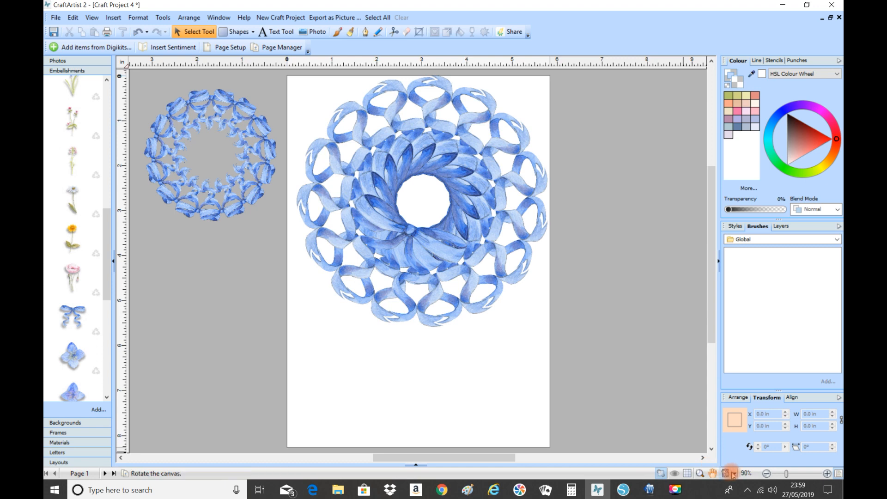
Group the large bow ring, then shrink it to about 3.25 in wide beside the page, below the first ring
{"action": "left_click", "coordinate": [765, 473]}
{"action": "left_click", "coordinate": [766, 473]}
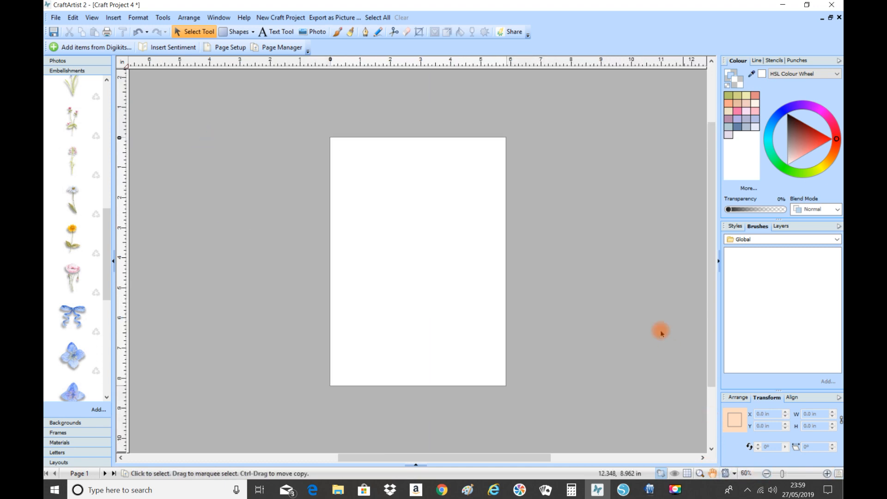
{"action": "left_click_drag", "start_coordinate": [534, 112], "coordinate": [318, 402]}
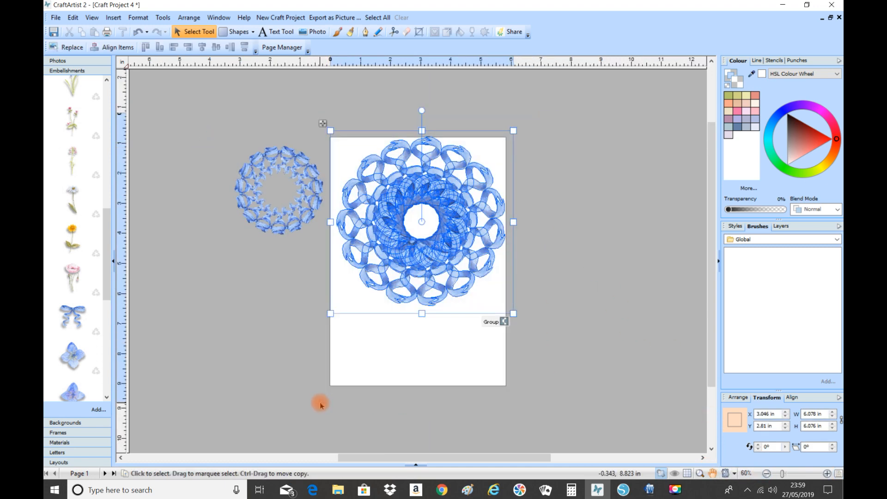
{"action": "left_click", "coordinate": [505, 321]}
{"action": "left_click_drag", "start_coordinate": [422, 251], "coordinate": [220, 364]}
{"action": "left_click_drag", "start_coordinate": [148, 245], "coordinate": [277, 270]}
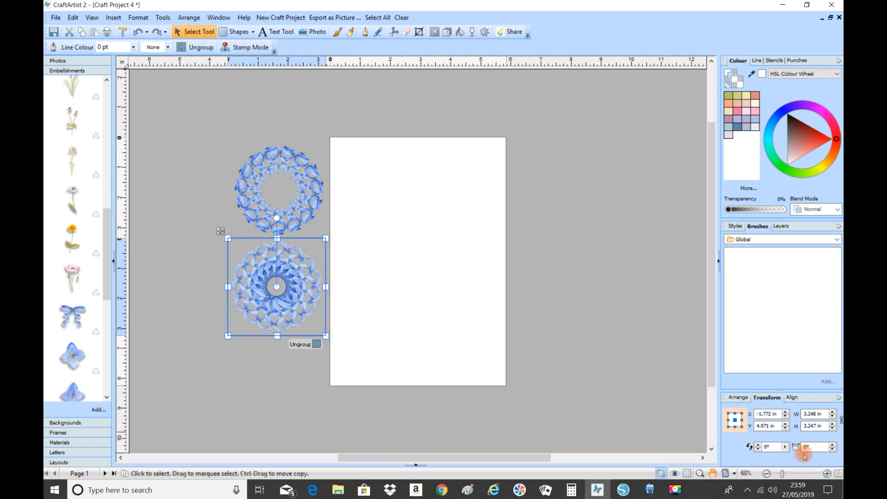
Add a bow about 1.08 × 0.97 in to the page, with its centre of rotation just outside its upper-left corner
{"action": "left_click", "coordinate": [838, 473]}
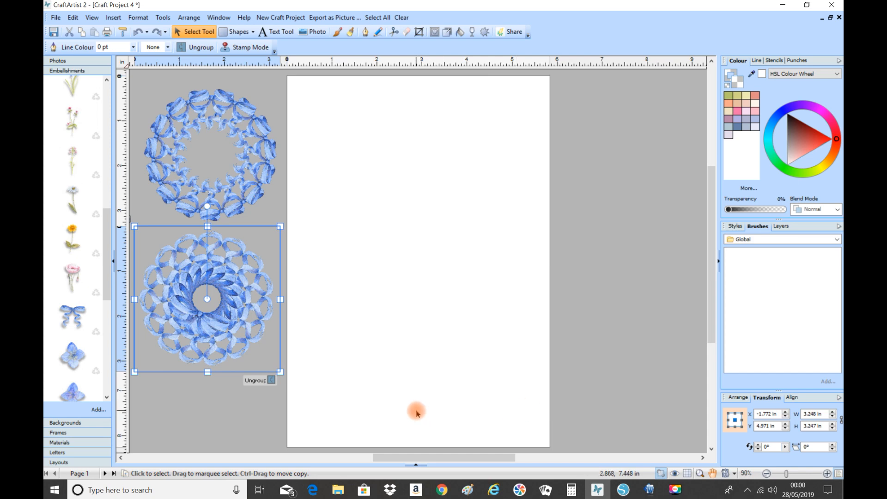
{"action": "left_click_drag", "start_coordinate": [70, 312], "coordinate": [390, 231]}
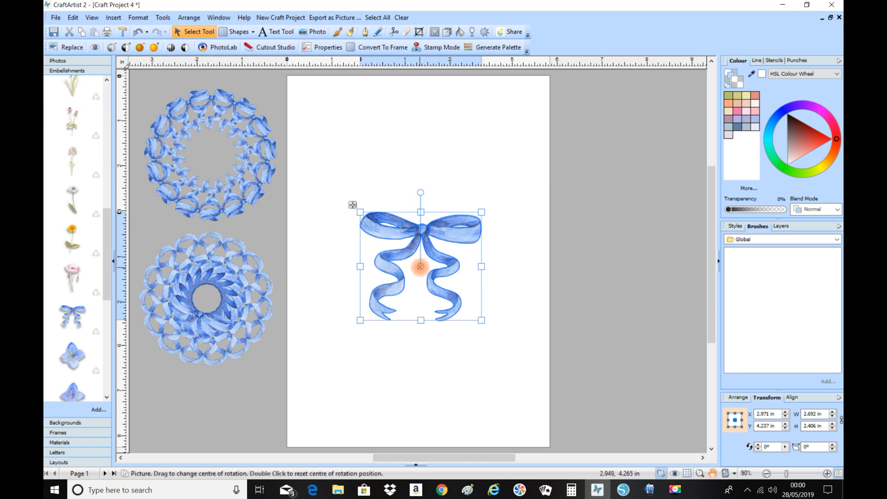
{"action": "left_click_drag", "start_coordinate": [419, 267], "coordinate": [349, 222]}
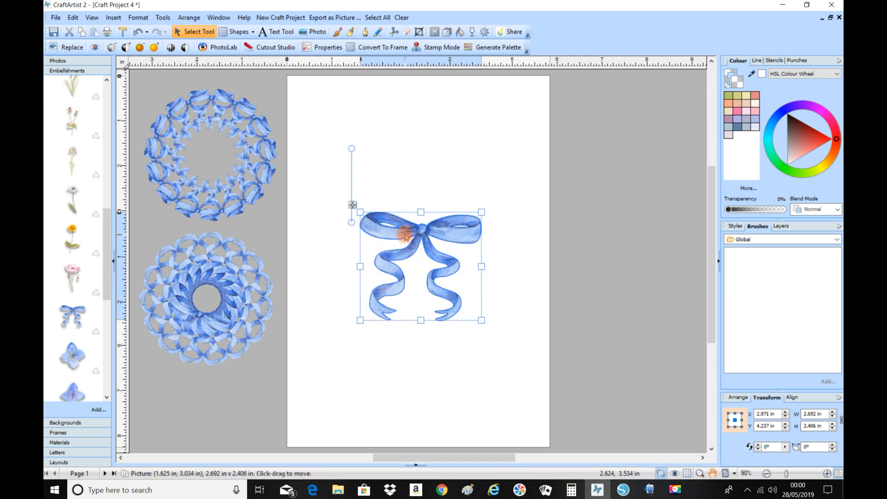
{"action": "mouse_move", "coordinate": [481, 212]}
{"action": "left_mouse_down"}
{"action": "mouse_move", "coordinate": [481, 205]}
{"action": "mouse_move", "coordinate": [467, 231]}
{"action": "mouse_move", "coordinate": [409, 276]}
{"action": "mouse_move", "coordinate": [421, 233]}
{"action": "mouse_move", "coordinate": [387, 236]}
{"action": "mouse_move", "coordinate": [384, 225]}
{"action": "left_mouse_up"}
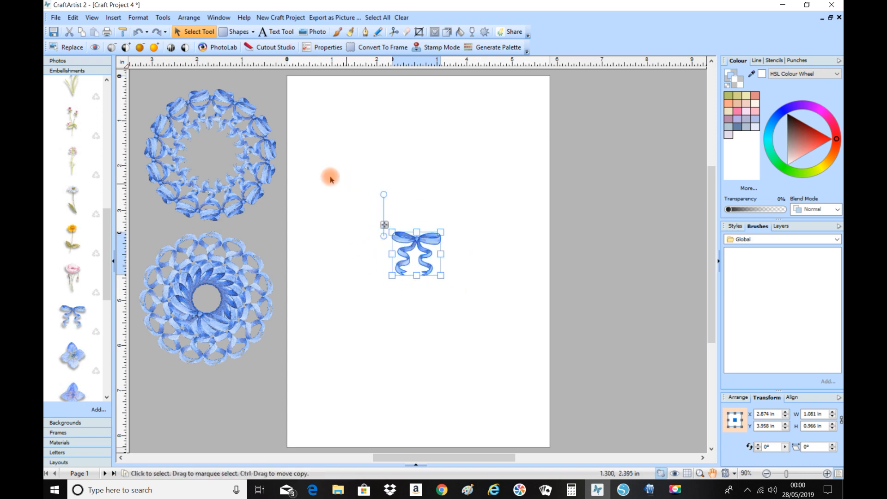
Transform the bow with the off-corner rotation centre, using 24° rotation, 100% scale and 14 copies
{"action": "left_click", "coordinate": [163, 18]}
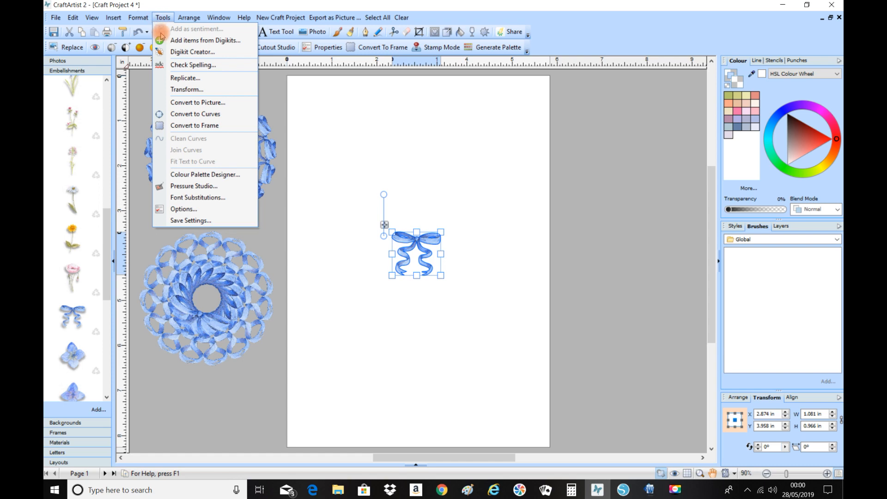
{"action": "left_click", "coordinate": [179, 89]}
{"action": "left_click_drag", "start_coordinate": [408, 169], "coordinate": [652, 135]}
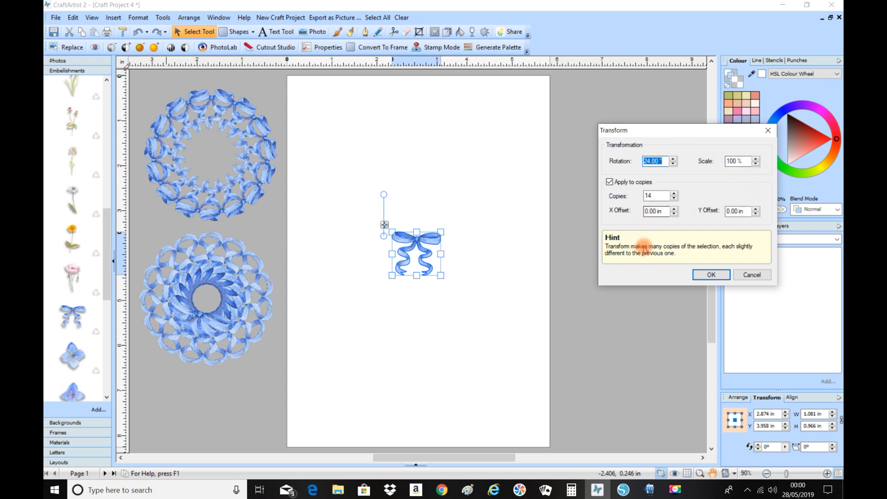
{"action": "left_click", "coordinate": [709, 276]}
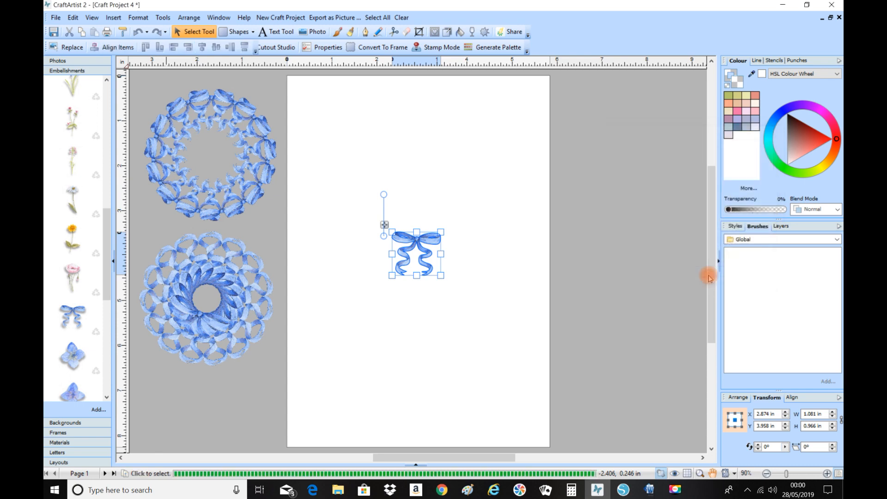
{"action": "left_click", "coordinate": [459, 335]}
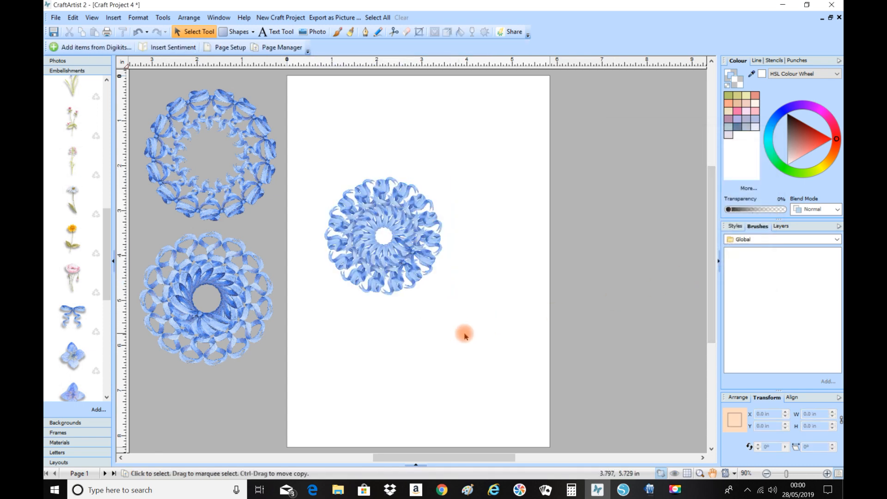
Group the bows of the third ring and move the group off the page to its upper right
{"action": "left_click_drag", "start_coordinate": [313, 151], "coordinate": [478, 334]}
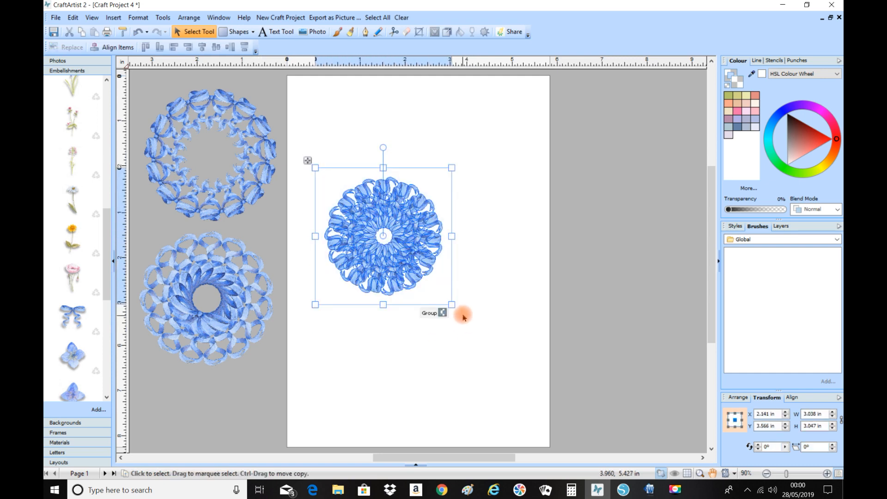
{"action": "left_click", "coordinate": [442, 313]}
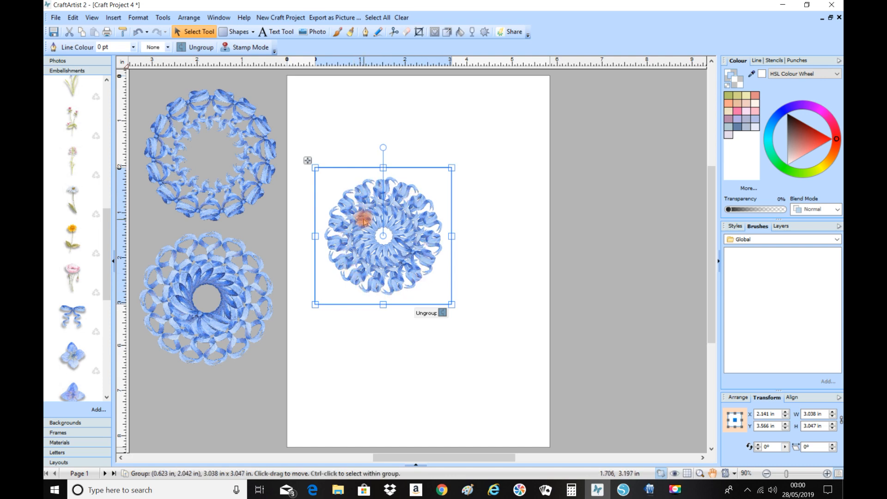
{"action": "left_click_drag", "start_coordinate": [394, 221], "coordinate": [598, 146]}
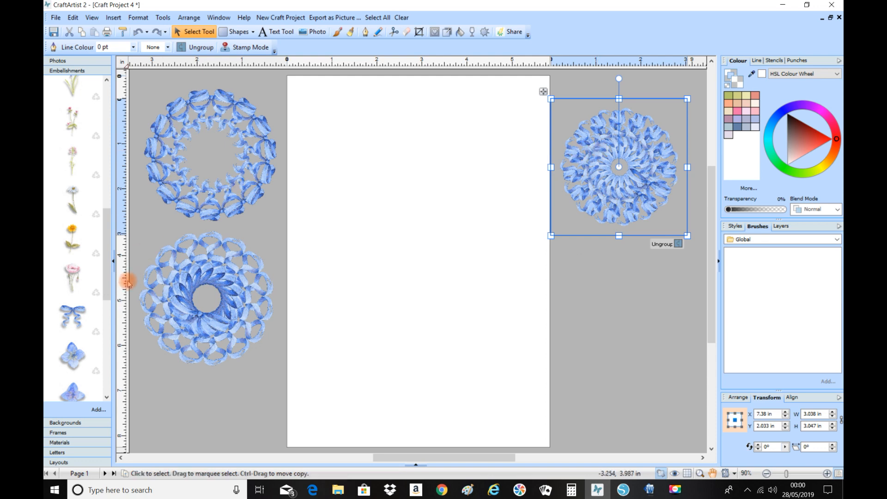
Add a bow about 0.98 × 0.87 in to the page, with its centre of rotation on its lower-right corner
{"action": "mouse_move", "coordinate": [71, 311]}
{"action": "left_mouse_down"}
{"action": "mouse_move", "coordinate": [370, 273]}
{"action": "mouse_move", "coordinate": [414, 239]}
{"action": "mouse_move", "coordinate": [397, 223]}
{"action": "mouse_move", "coordinate": [407, 252]}
{"action": "mouse_move", "coordinate": [466, 301]}
{"action": "left_mouse_up"}
{"action": "left_click_drag", "start_coordinate": [342, 195], "coordinate": [410, 244]}
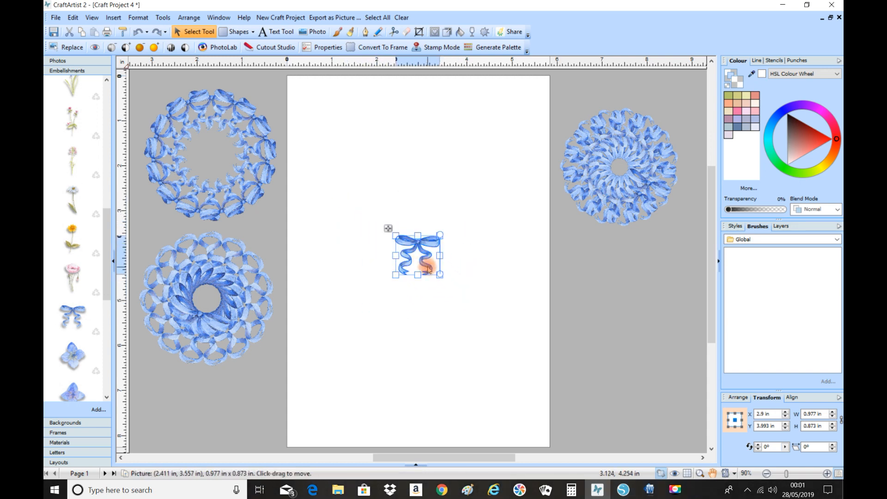
Make 14 copies of the bow, rotated 24° each at 100% scale about its lower-right corner, with the Transform tool
{"action": "left_click", "coordinate": [163, 18]}
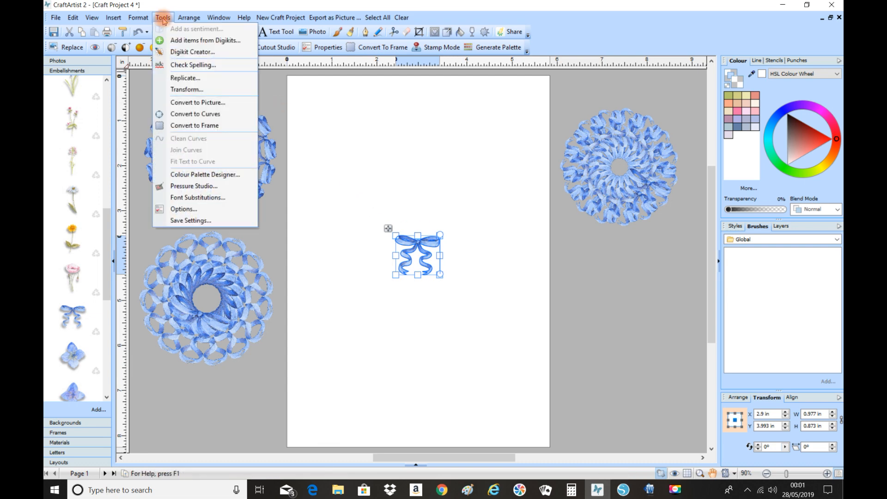
{"action": "left_click", "coordinate": [176, 89]}
{"action": "left_click_drag", "start_coordinate": [435, 166], "coordinate": [634, 141]}
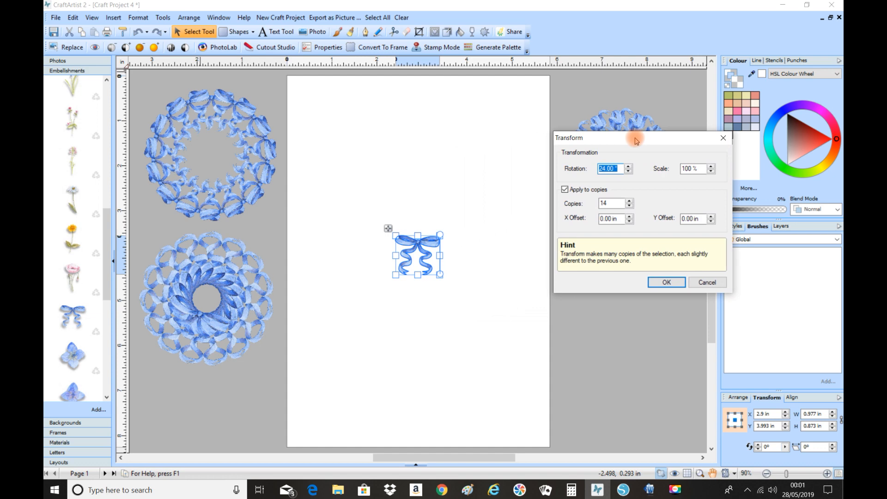
{"action": "left_click", "coordinate": [665, 283]}
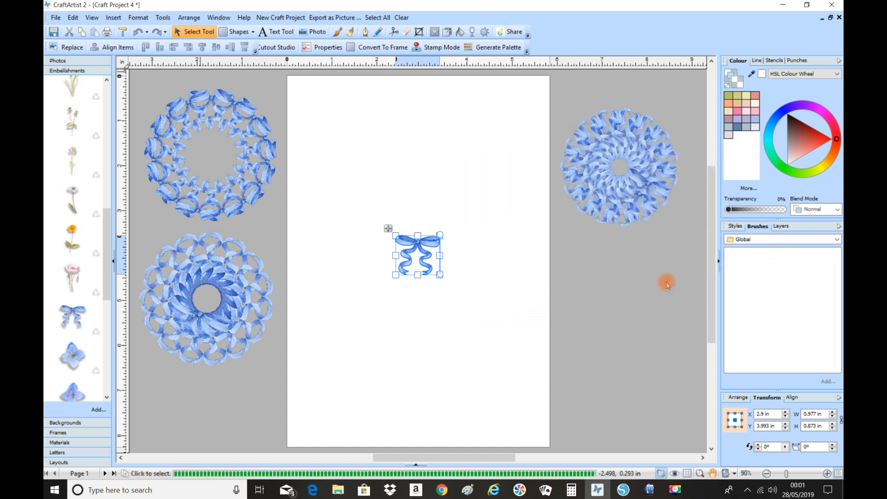
Group the bows of the fourth ring and move the group off the page to its lower right
{"action": "left_click", "coordinate": [609, 301]}
{"action": "left_click", "coordinate": [356, 182]}
{"action": "left_click_drag", "start_coordinate": [357, 223], "coordinate": [526, 371]}
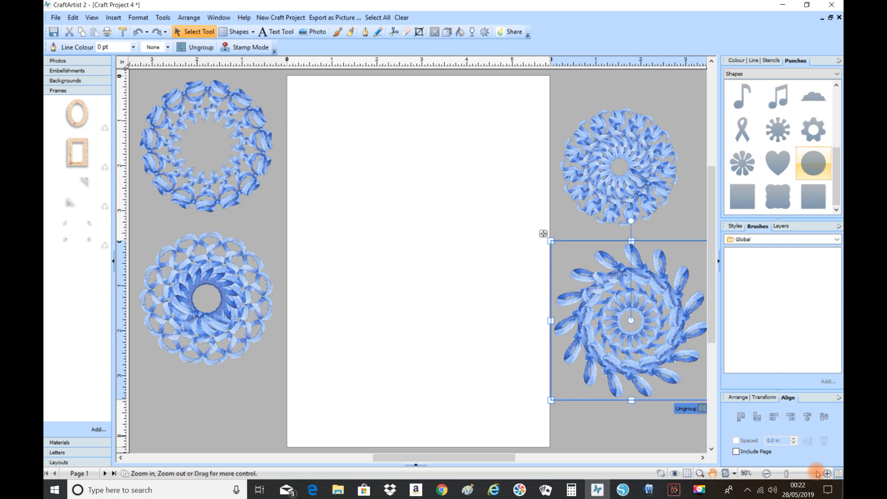
Move the fourth ring back onto the page and place a circle punch over its centre, sized to cover the inner rings
{"action": "left_click_drag", "start_coordinate": [659, 331], "coordinate": [456, 274]}
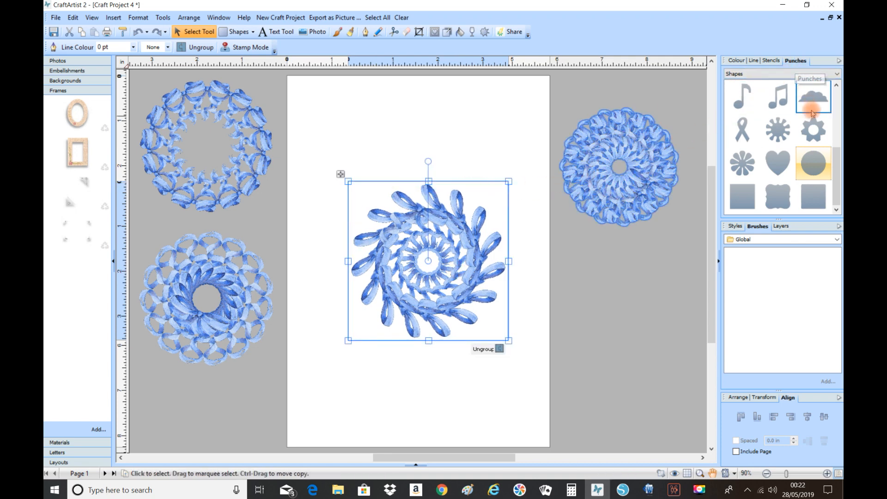
{"action": "left_click_drag", "start_coordinate": [815, 163], "coordinate": [428, 256]}
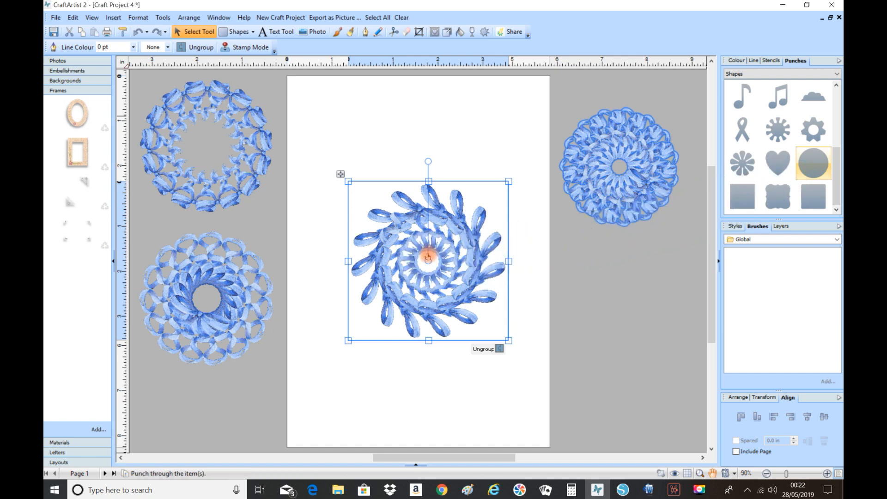
{"action": "left_click_drag", "start_coordinate": [305, 165], "coordinate": [459, 302]}
{"action": "left_click_drag", "start_coordinate": [498, 373], "coordinate": [411, 283]}
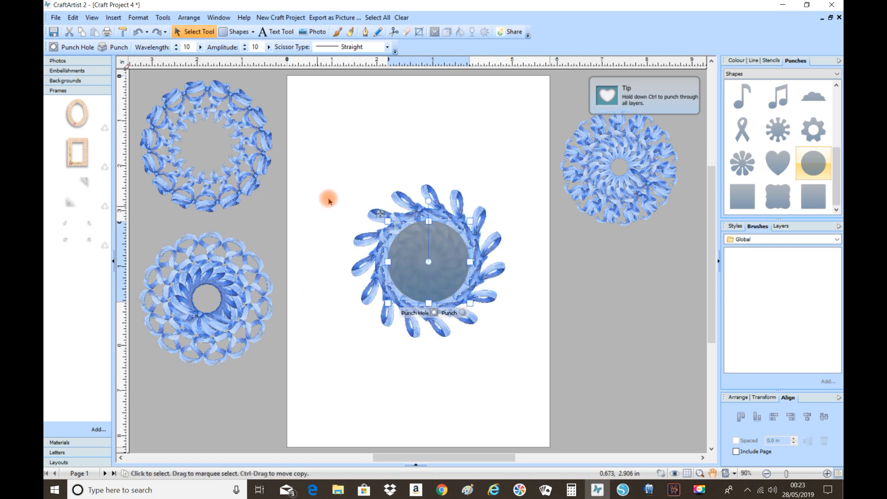
Select the ring together with the circle punch and centre them on each other vertically and horizontally
{"action": "left_click_drag", "start_coordinate": [317, 165], "coordinate": [528, 350]}
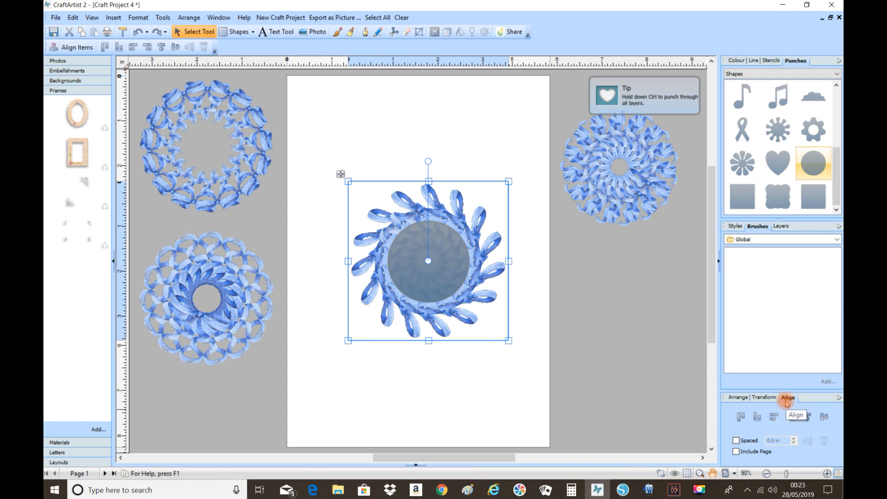
{"action": "left_click", "coordinate": [806, 417]}
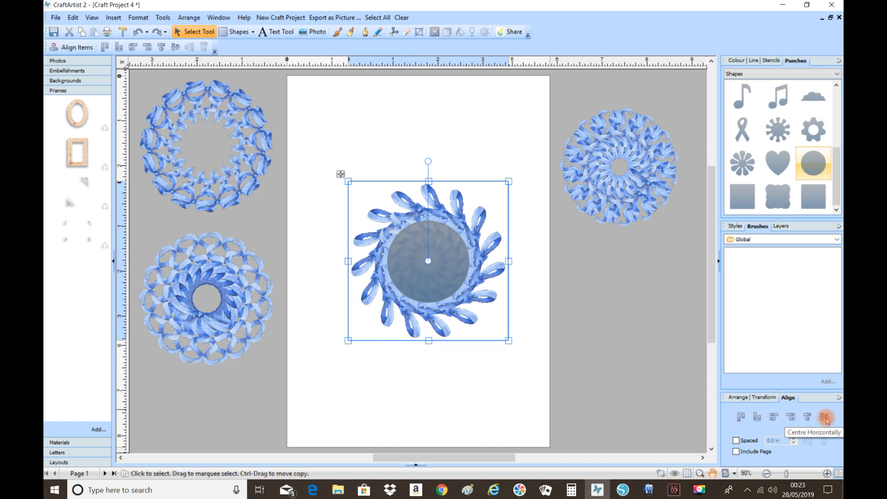
{"action": "left_click", "coordinate": [823, 417]}
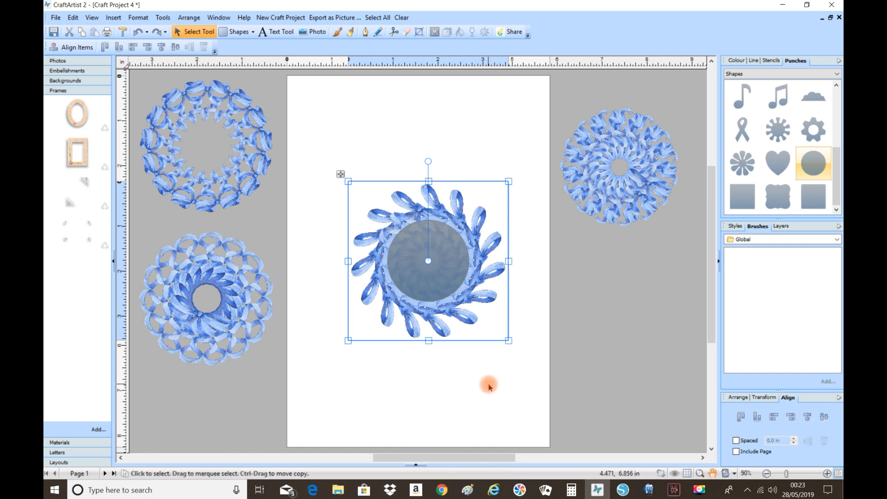
Punch the circle out of the ring, move the punch off the page and the cut-out centre to the page's upper-left corner
{"action": "left_click", "coordinate": [446, 281]}
{"action": "left_click", "coordinate": [452, 313]}
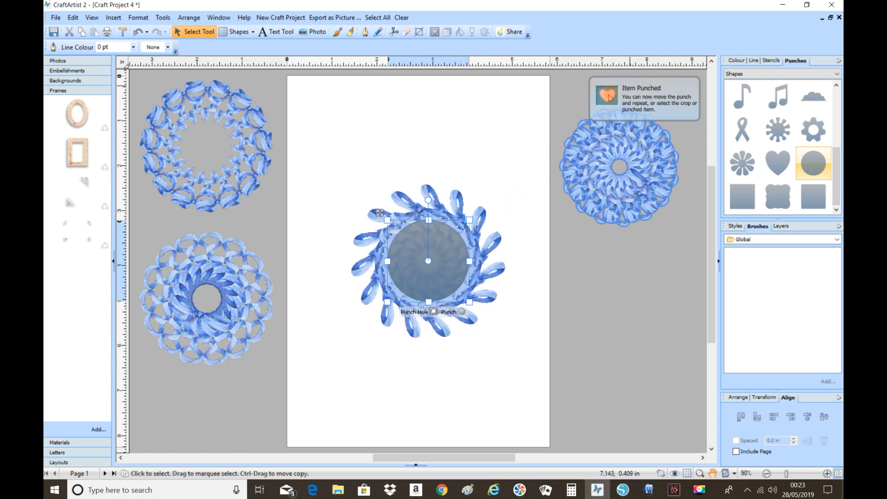
{"action": "left_click_drag", "start_coordinate": [428, 273], "coordinate": [617, 329]}
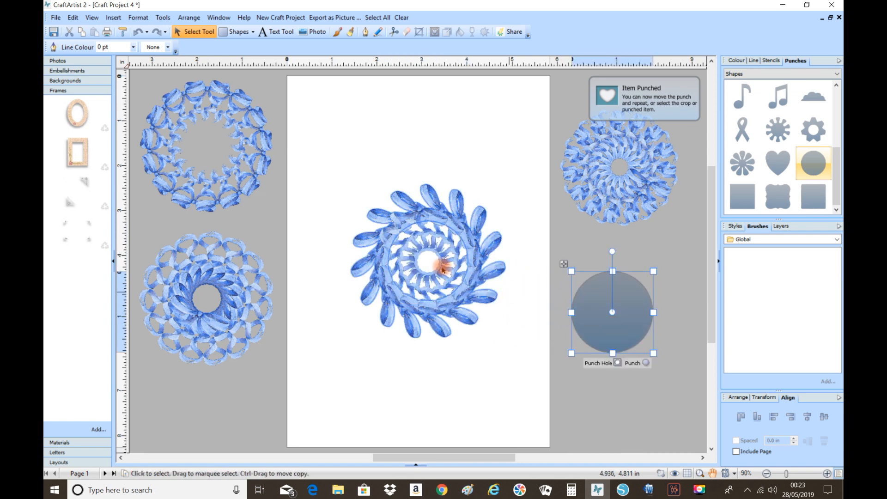
{"action": "left_click_drag", "start_coordinate": [442, 269], "coordinate": [343, 122]}
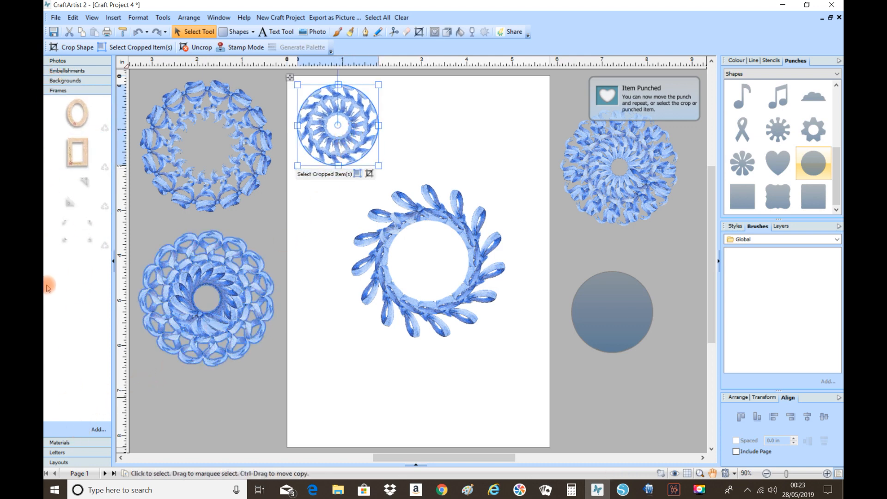
Add the hollow outer bow ring to the Frames collection and delete the original from the page
{"action": "left_click", "coordinate": [447, 300]}
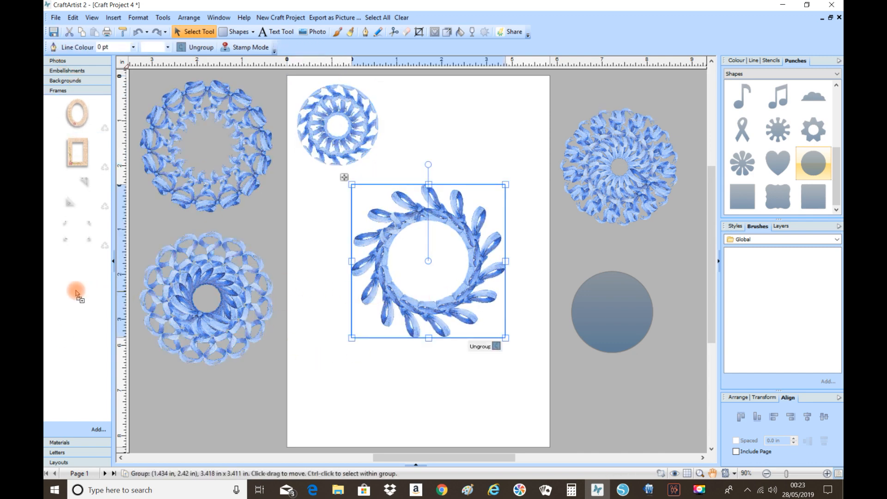
{"action": "left_click_drag", "start_coordinate": [75, 290], "coordinate": [77, 294]}
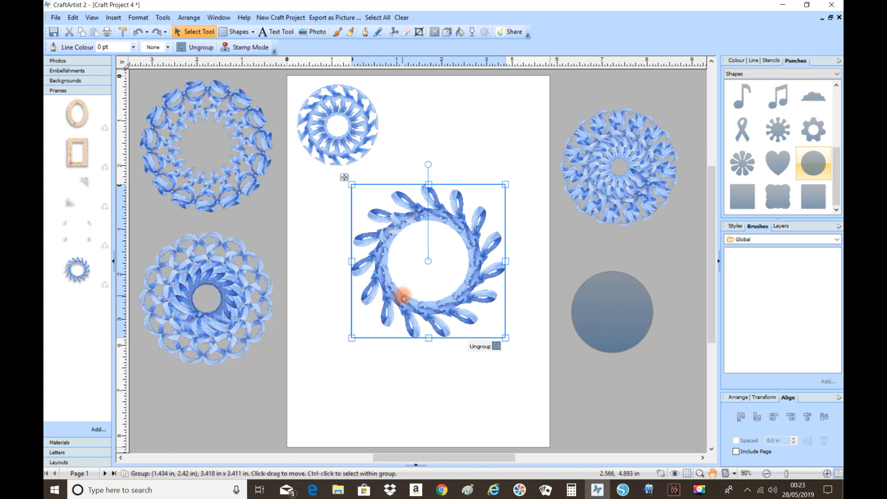
{"action": "key", "text": "Delete"}
Move the cut-out centre off the page to its right and delete the circle punch
{"action": "left_click_drag", "start_coordinate": [352, 162], "coordinate": [659, 307]}
{"action": "left_click", "coordinate": [634, 327]}
{"action": "left_click", "coordinate": [599, 348]}
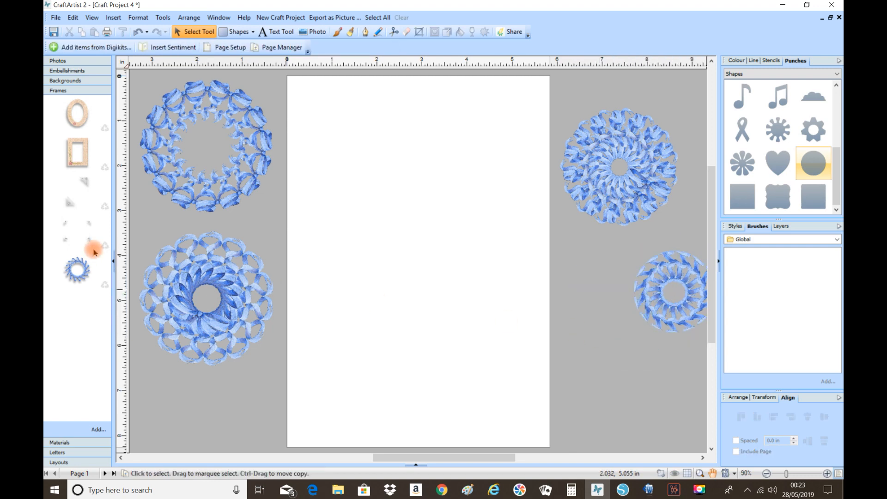
Place the bow-ring frame on the page and fill it with the cat photo
{"action": "left_click", "coordinate": [85, 280]}
{"action": "left_click_drag", "start_coordinate": [93, 281], "coordinate": [452, 254]}
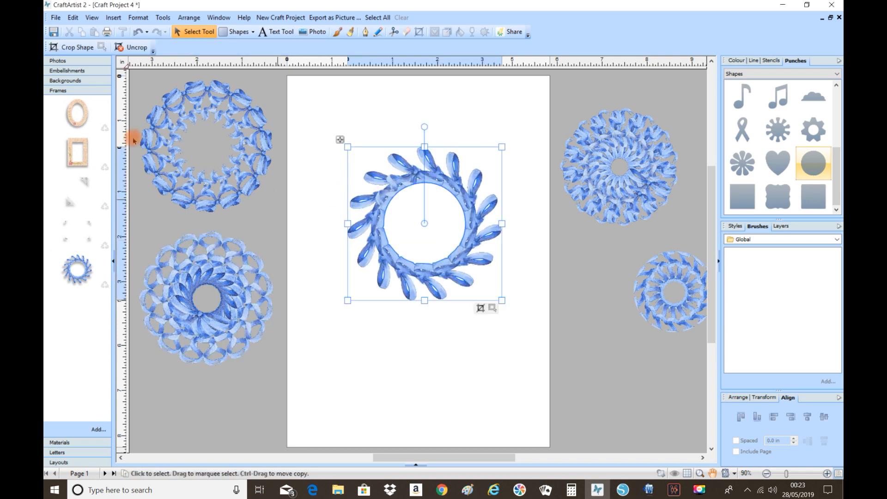
{"action": "left_click", "coordinate": [58, 61]}
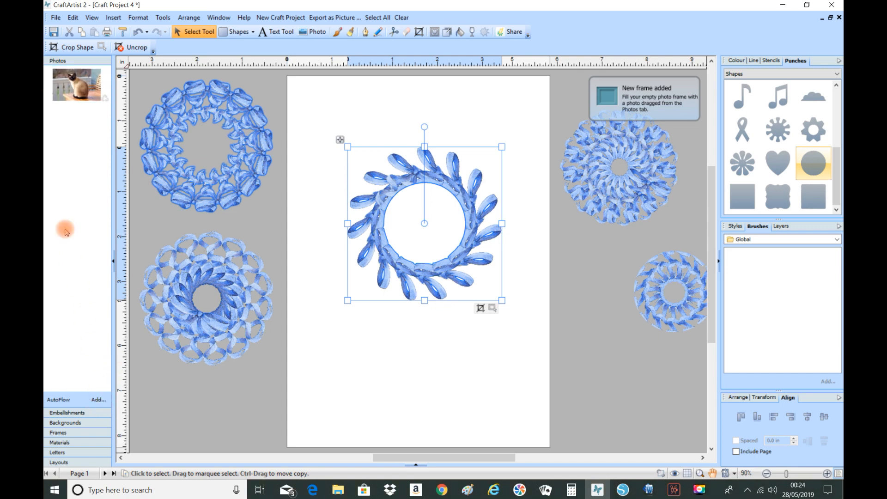
{"action": "left_click_drag", "start_coordinate": [73, 90], "coordinate": [406, 231]}
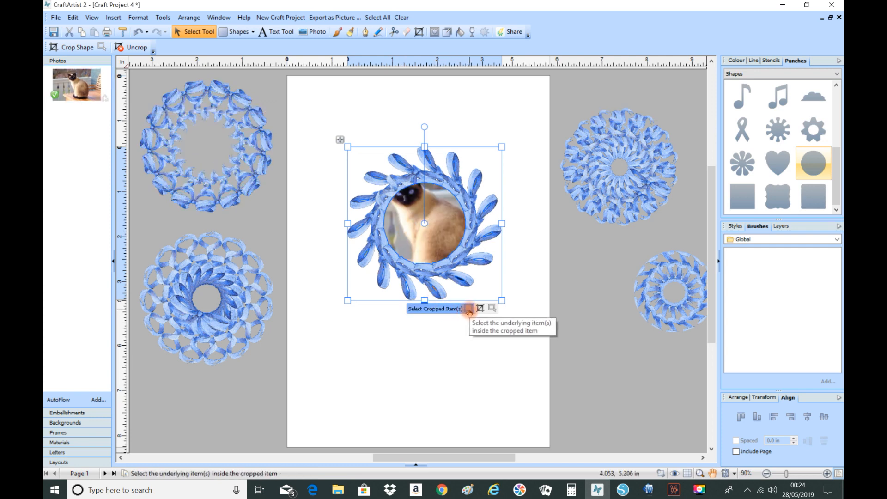
Reposition the cat photo inside the frame so the cat's face sits within the round opening, and deselect it
{"action": "left_click", "coordinate": [469, 309]}
{"action": "left_click_drag", "start_coordinate": [409, 219], "coordinate": [419, 236]}
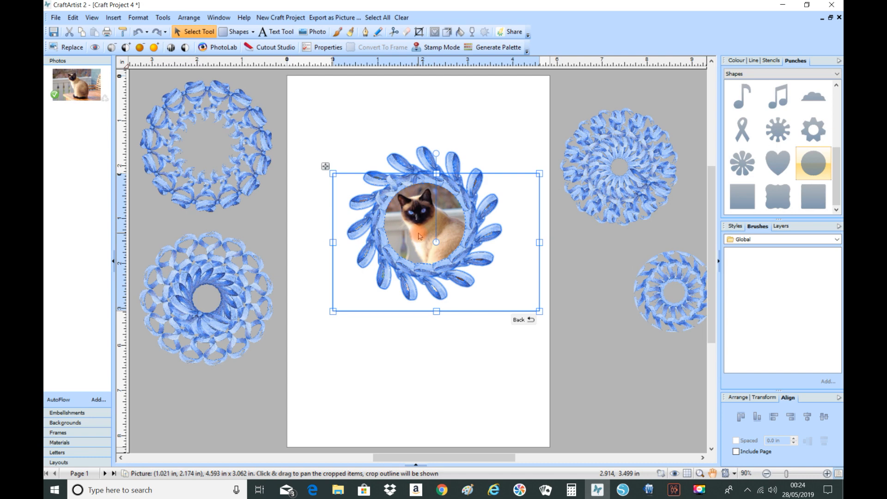
{"action": "left_click", "coordinate": [441, 344]}
{"action": "left_click", "coordinate": [442, 346]}
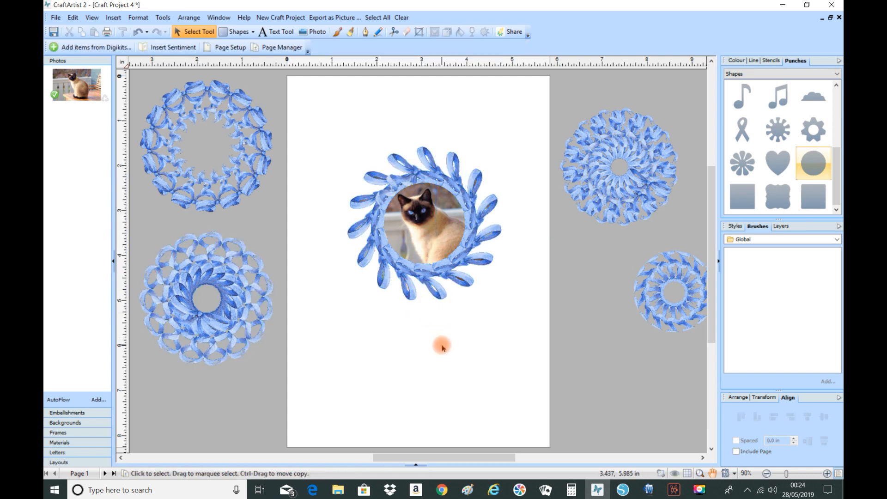